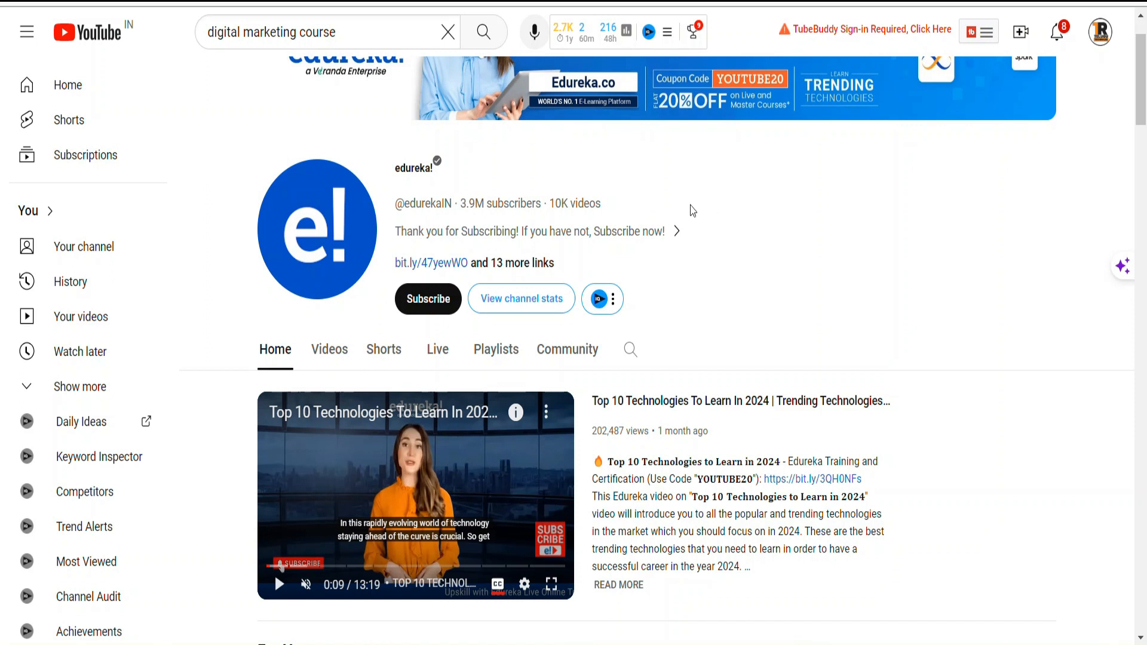
- Examine the edureka! channel's home page, including its featured video and the video sections below it
scroll(690, 211, "down", 3)
scroll(690, 210, "up", 3)
scroll(920, 243, "down", 3)
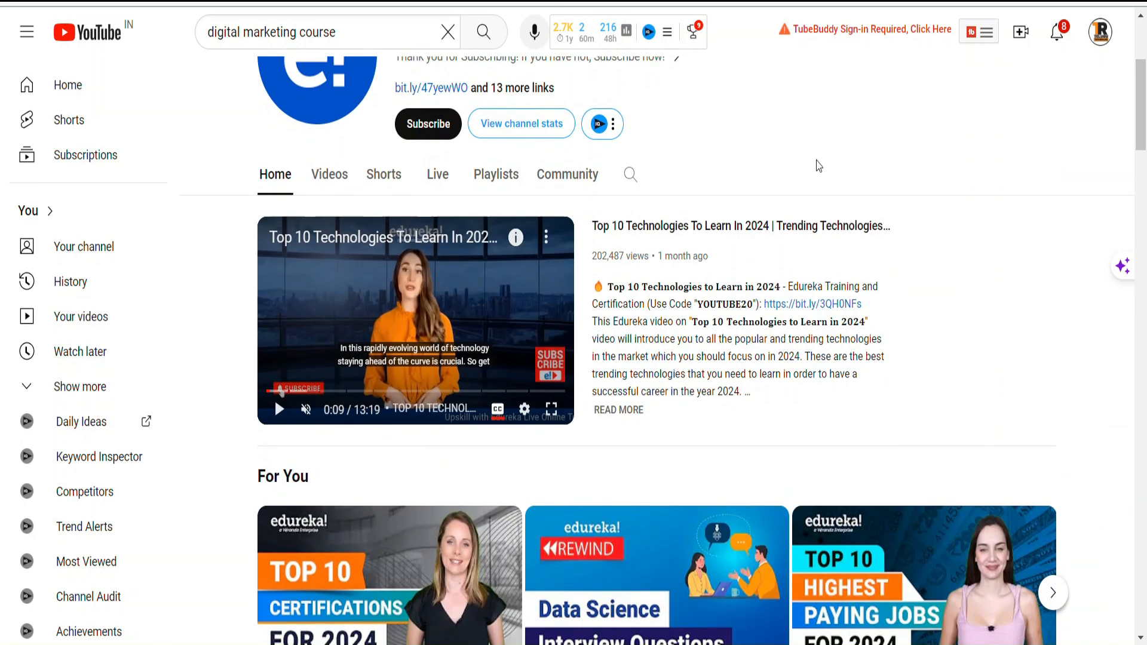
scroll(326, 445, "down", 7)
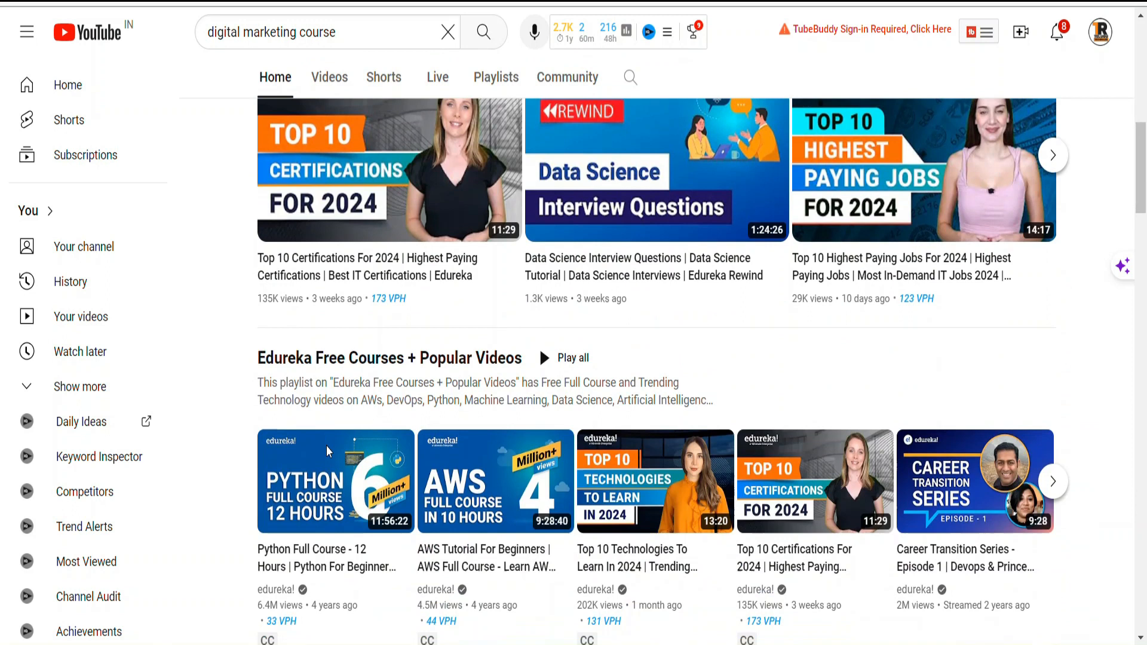
scroll(326, 445, "up", 9)
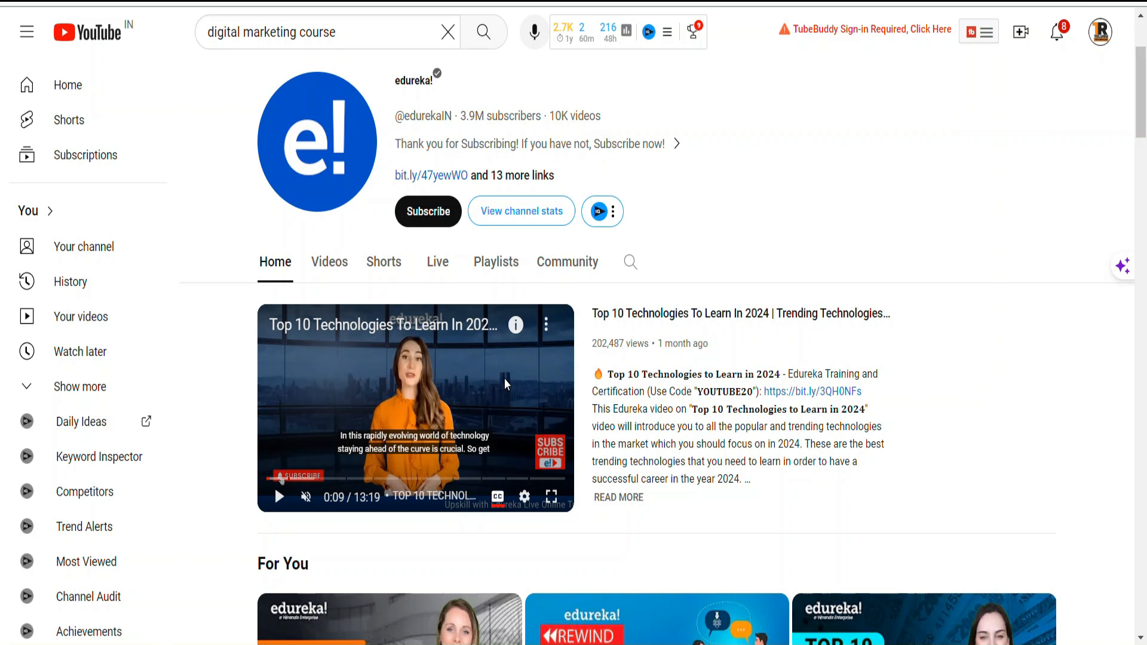
scroll(531, 391, "down", 4)
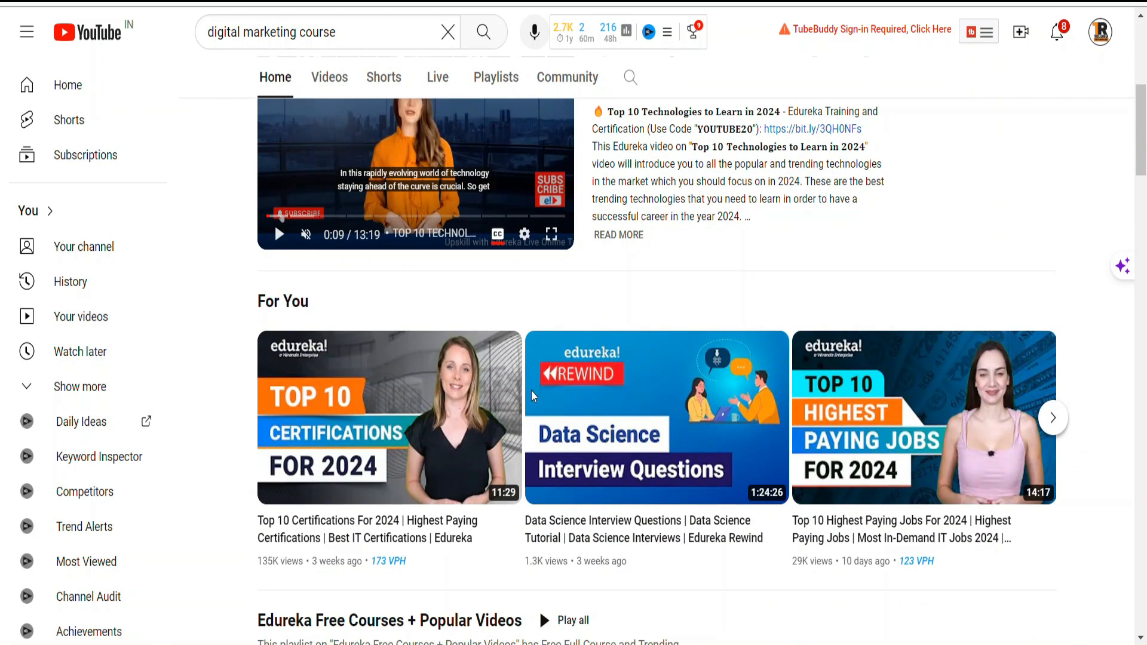
scroll(532, 390, "up", 4)
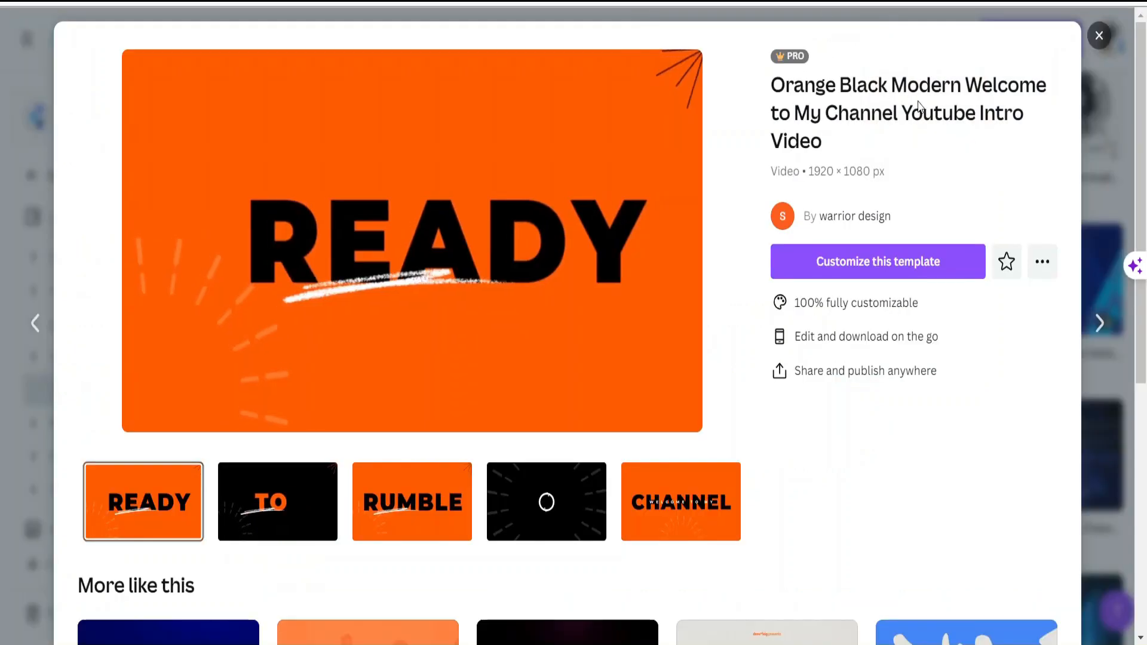
- In Canva, search templates for "youtube intro" and start customizing the Orange Black Modern Welcome to My Channel Youtube Intro Video template
left_click(1098, 37)
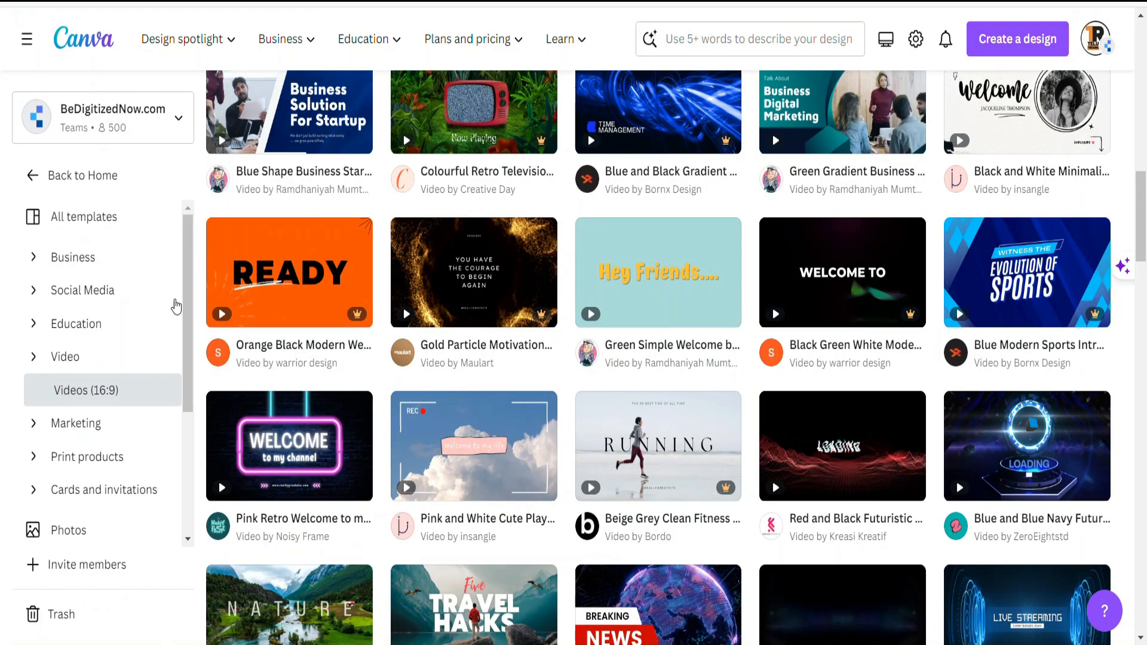
scroll(170, 305, "up", 7)
scroll(162, 305, "up", 6)
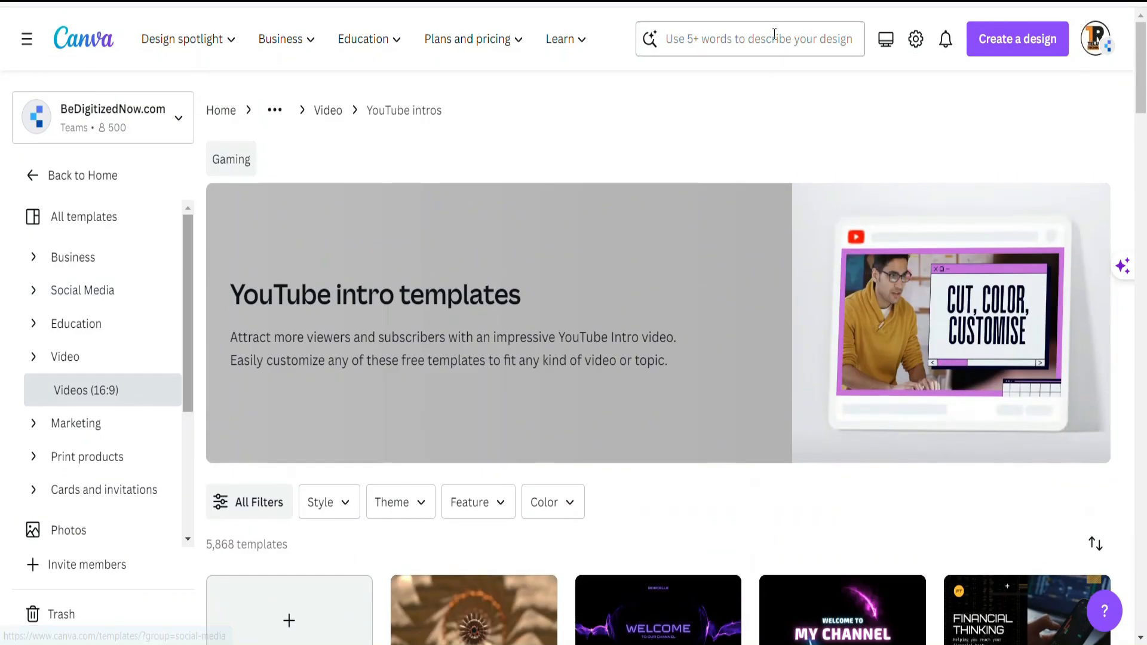
left_click(762, 38)
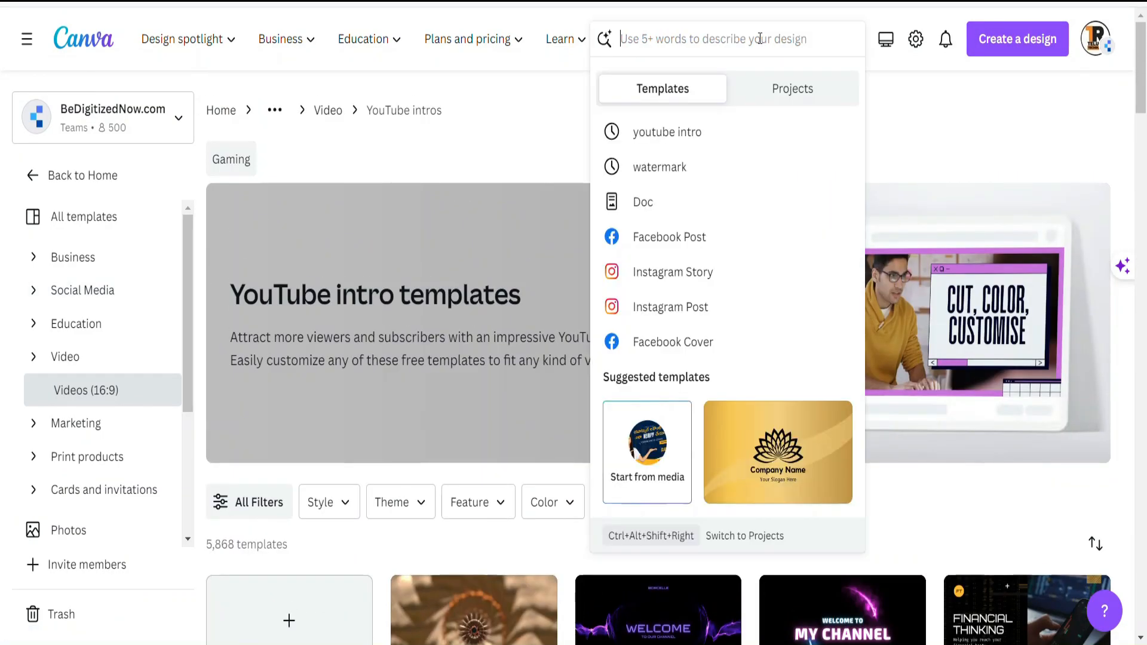
left_click(707, 129)
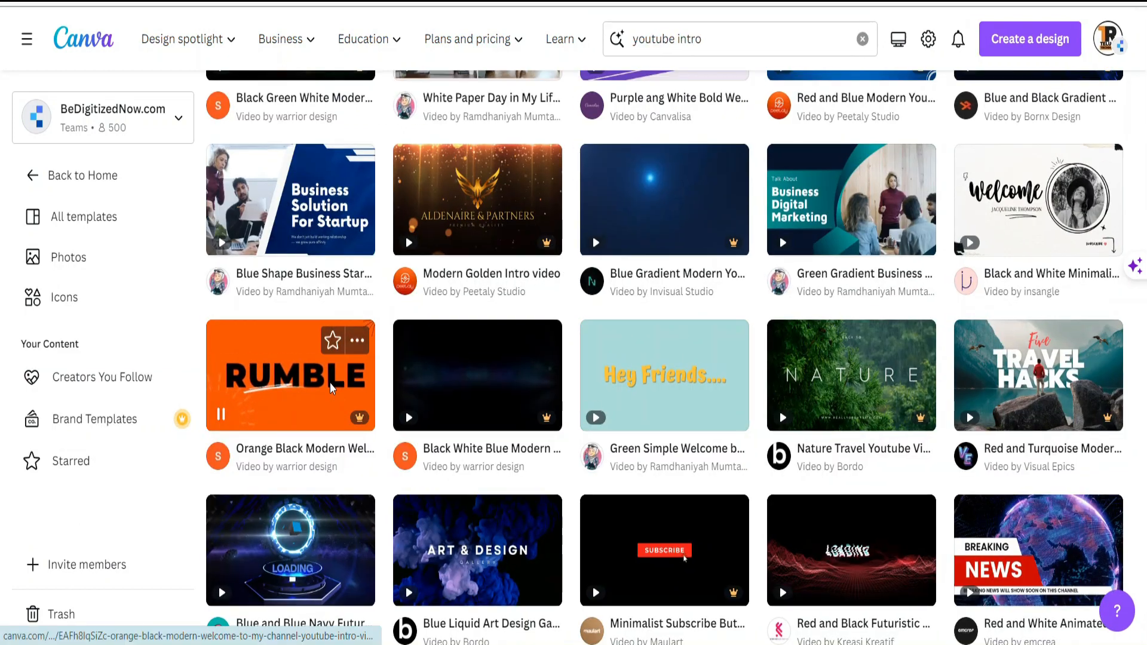
left_click(332, 387)
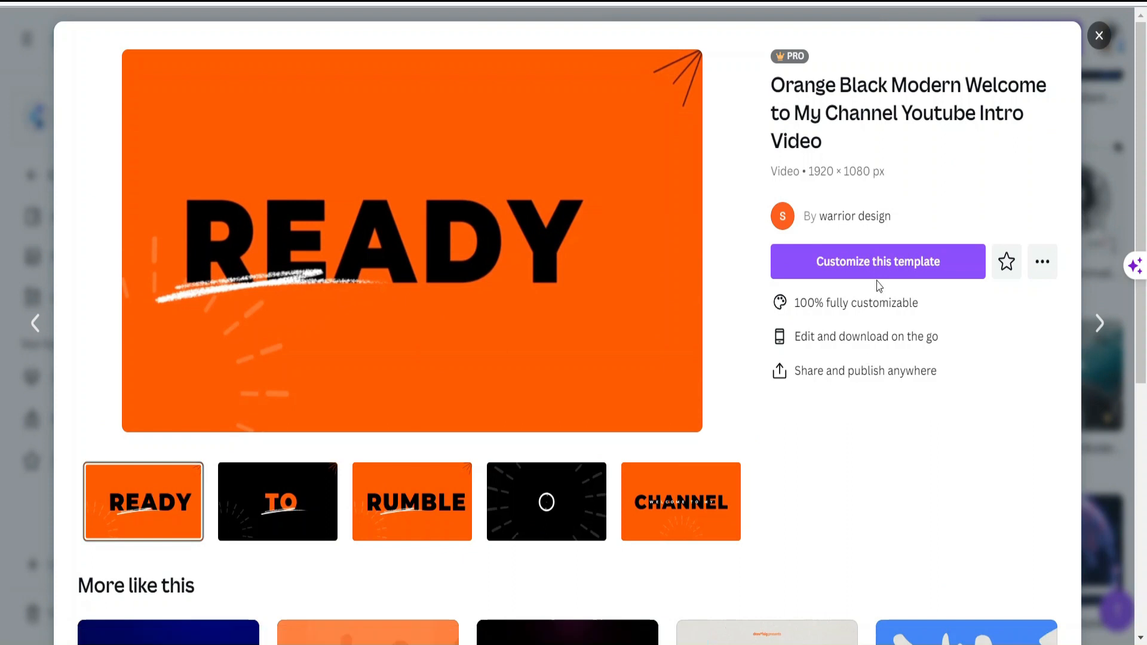
left_click(876, 264)
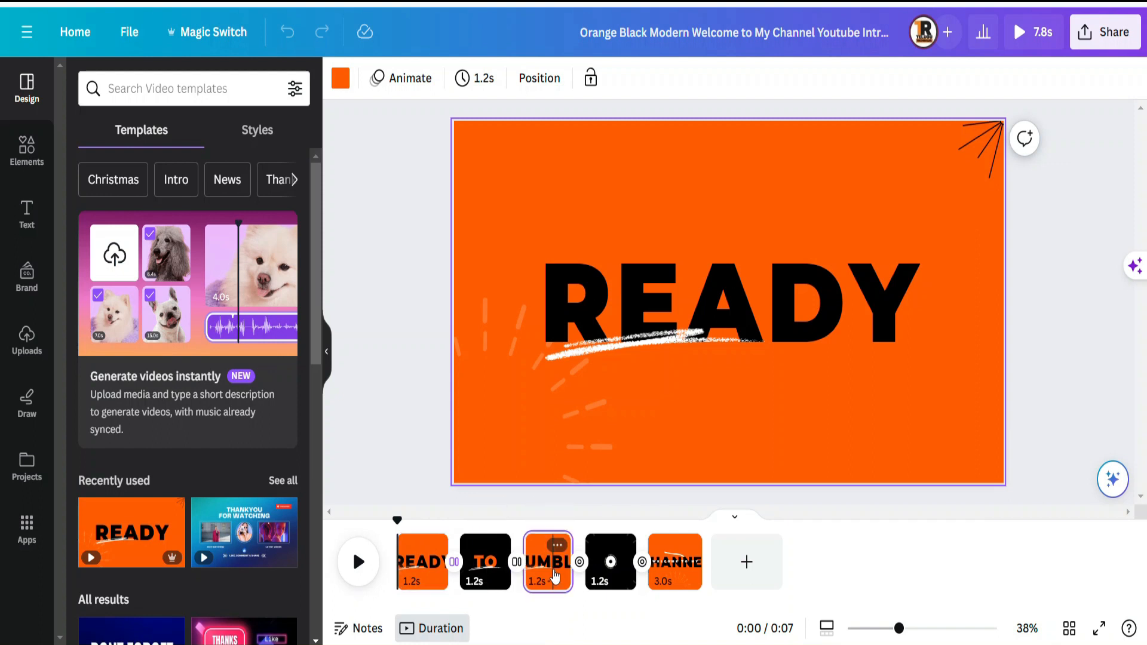
- Replace the RUMBLE text on the third page with WATCH
left_click(555, 576)
left_click(911, 325)
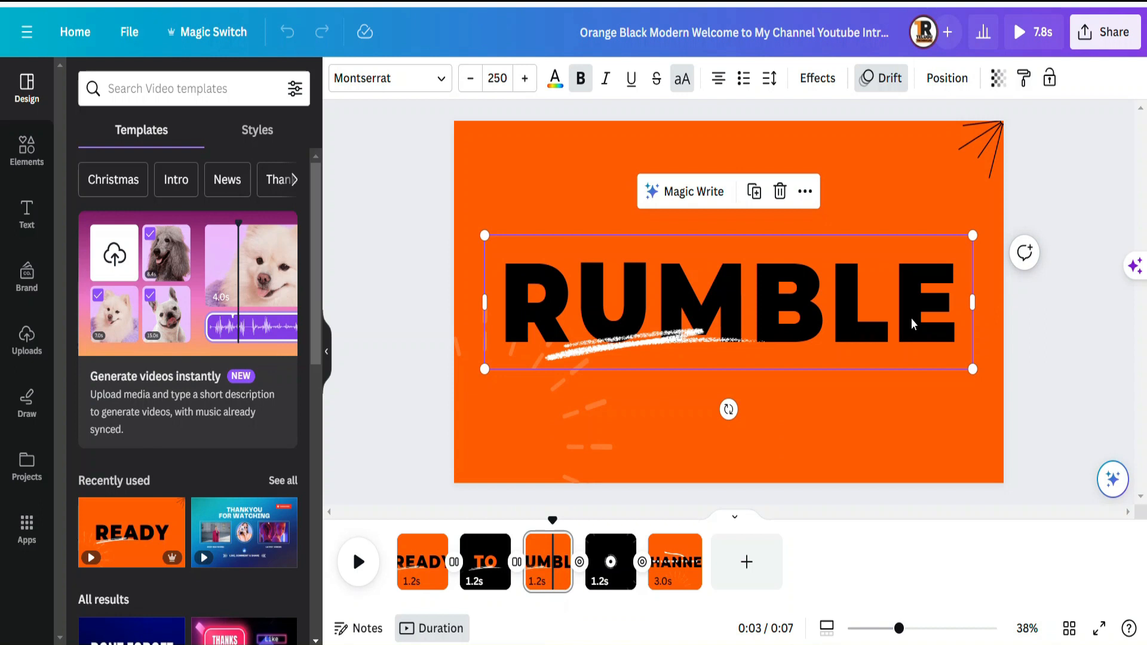
double_click(918, 305)
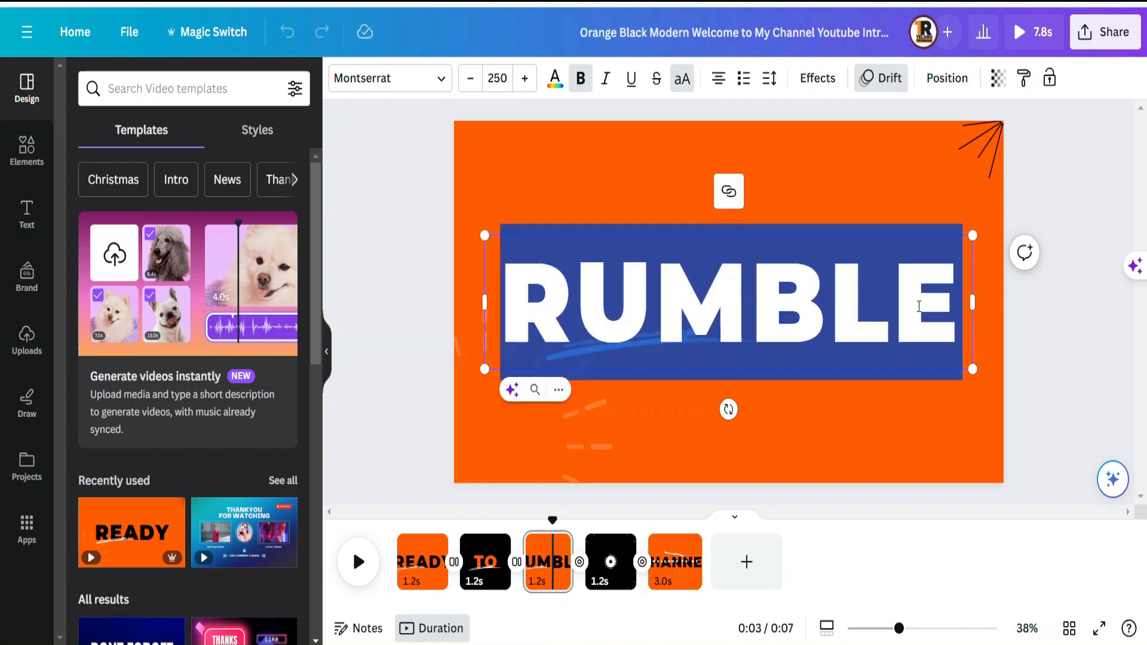
type("WATCH")
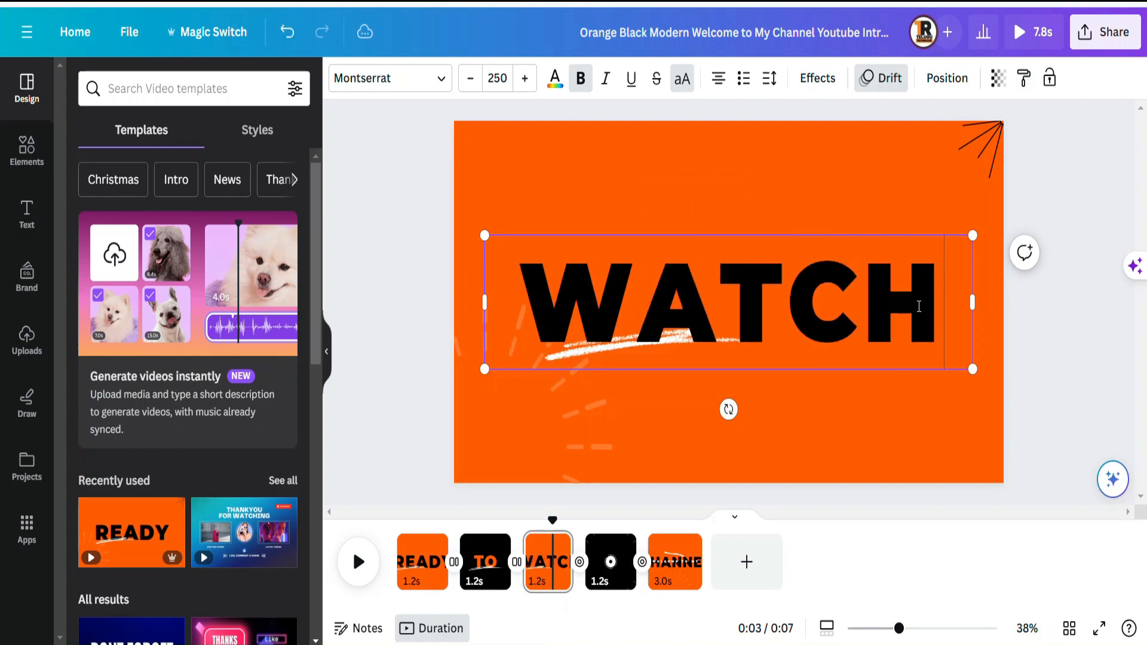
- Replace the CHANNEL text on the last page with TRAVEL BY BSK
left_click(664, 579)
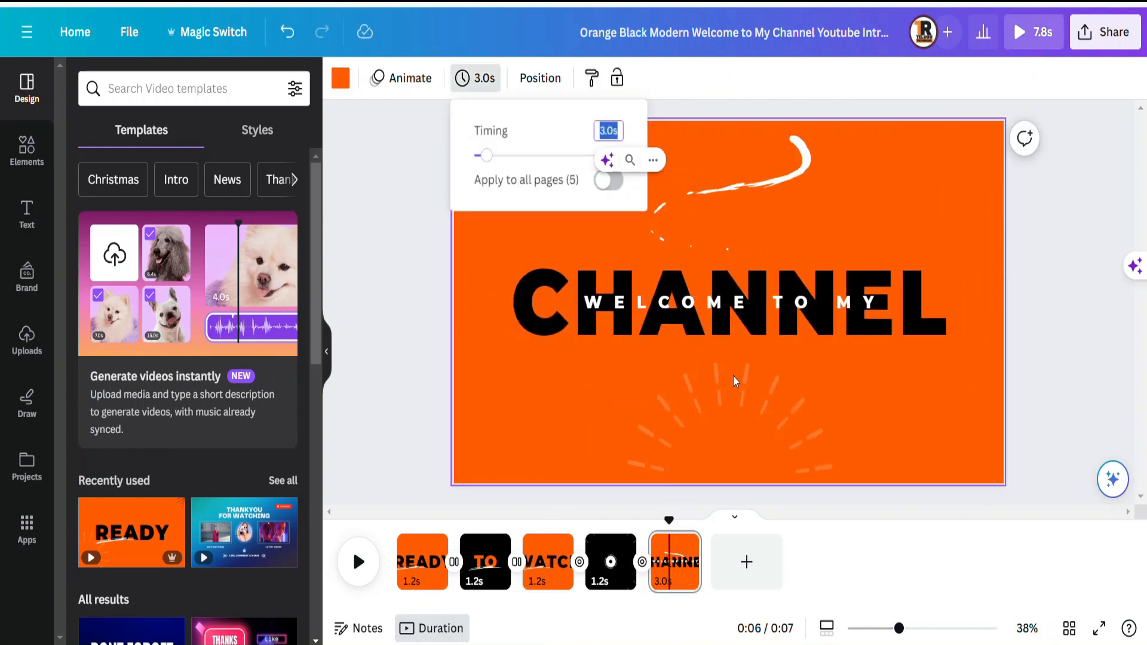
double_click(810, 326)
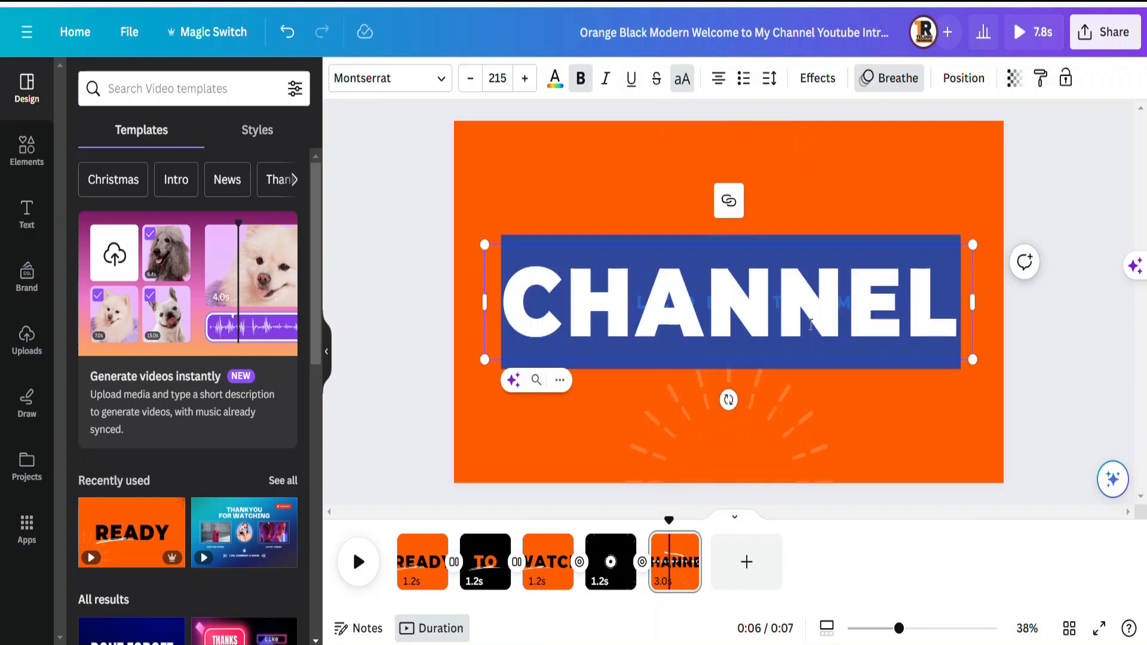
type("TRAV")
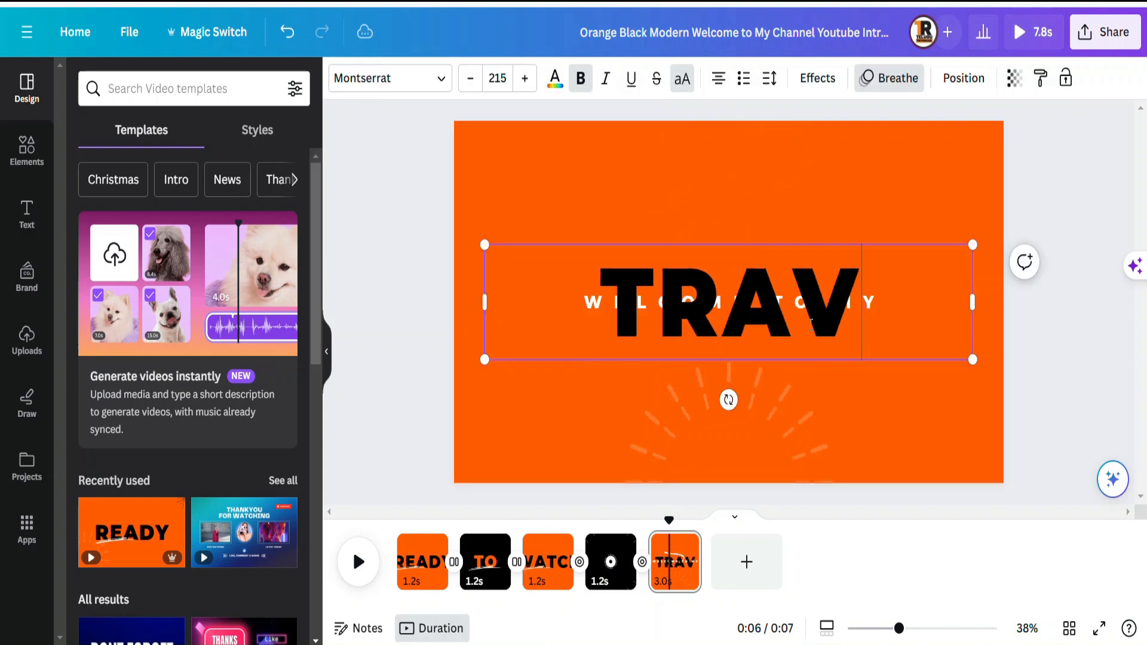
type("EL BY B")
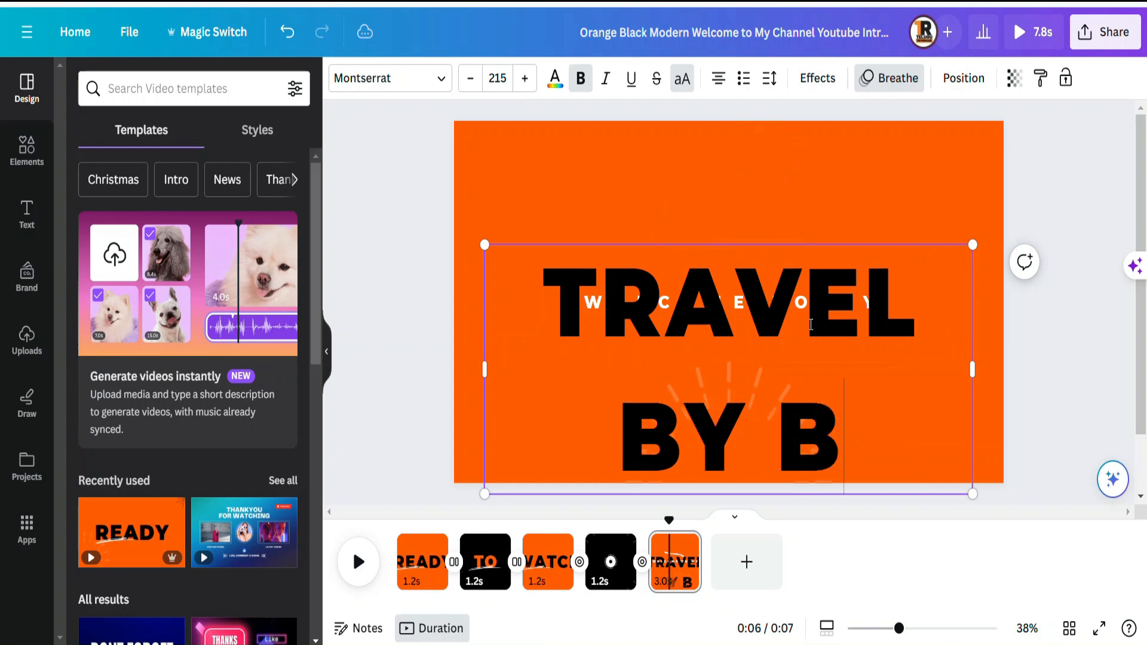
type("SK")
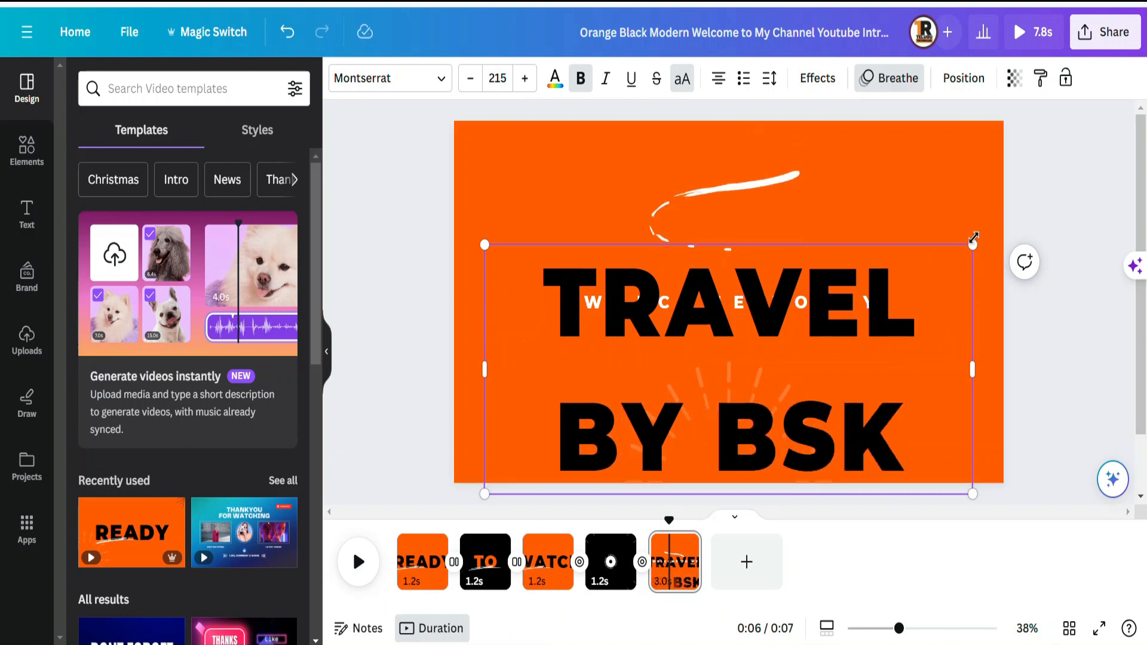
- Shrink the TRAVEL BY BSK text to font size 136 and centre it beneath the WELCOME TO MY line
left_click_drag(973, 244, 849, 344)
left_click(897, 357)
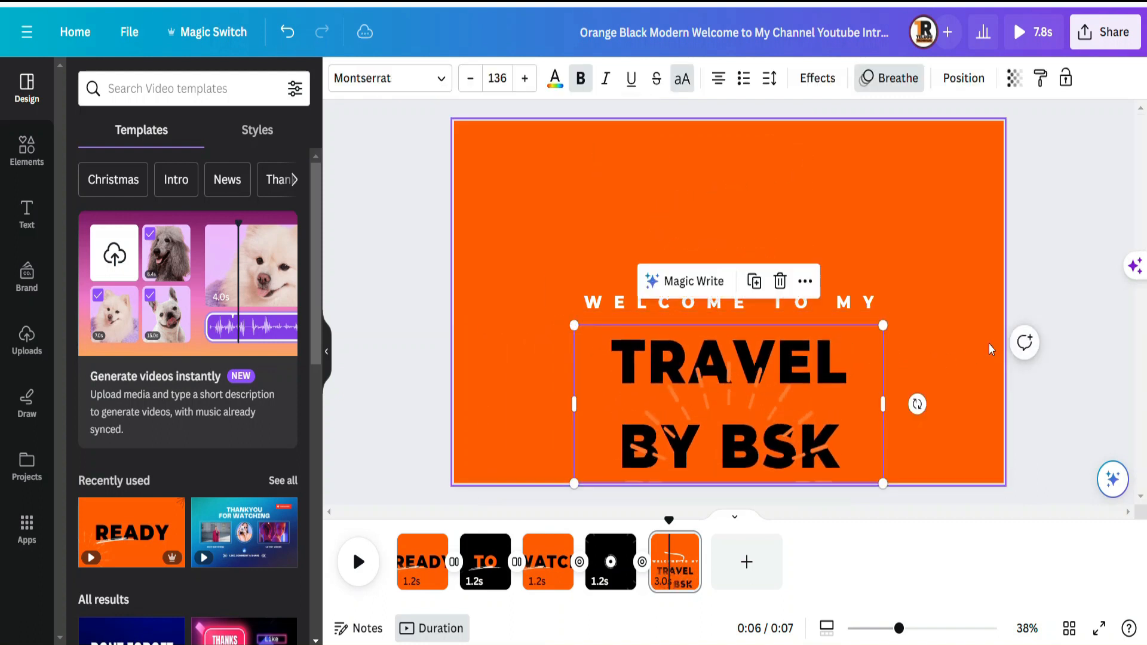
left_click(863, 277)
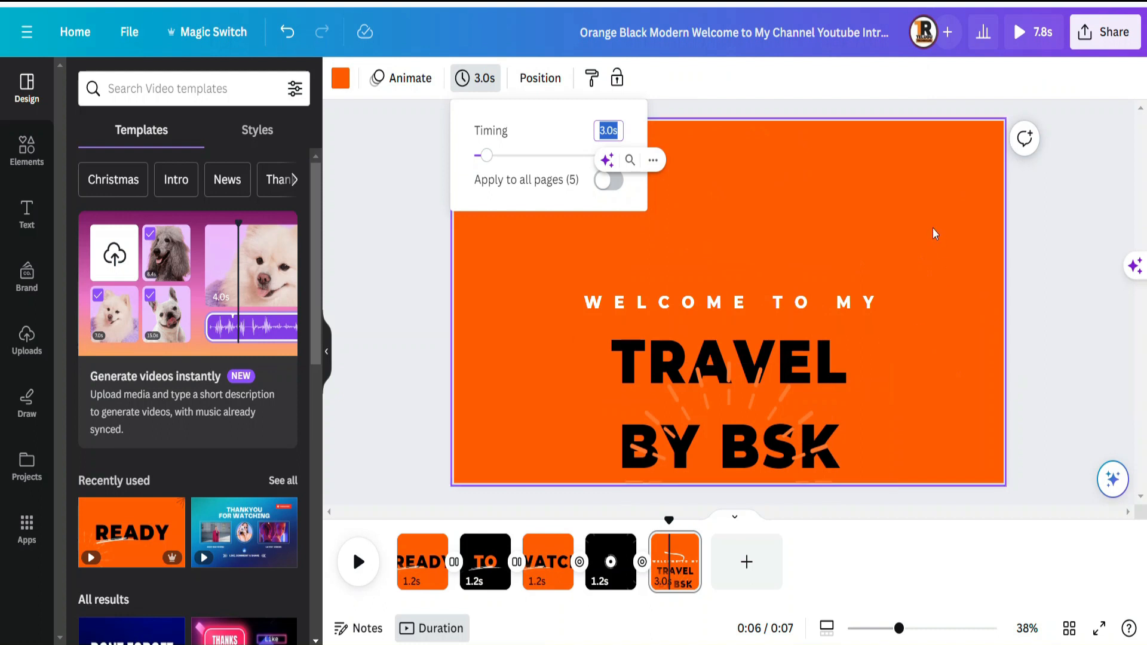
left_click(955, 205)
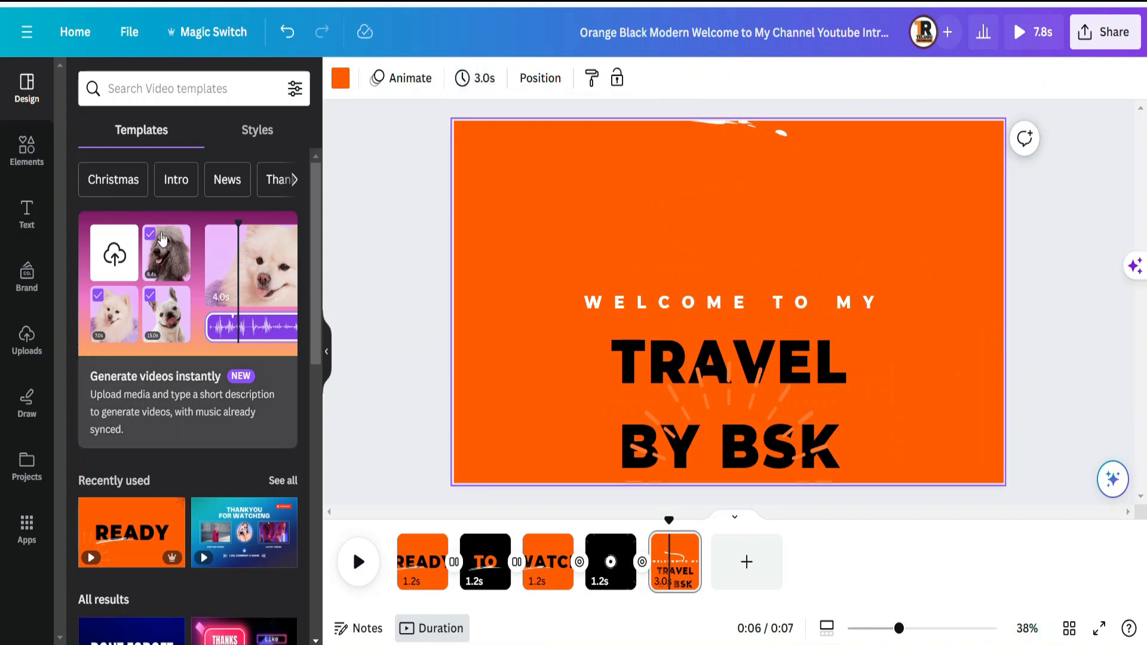
- Add the uploaded round BSKFACTS logo to the last page, scaled down and placed above the WELCOME TO MY line
left_click(36, 169)
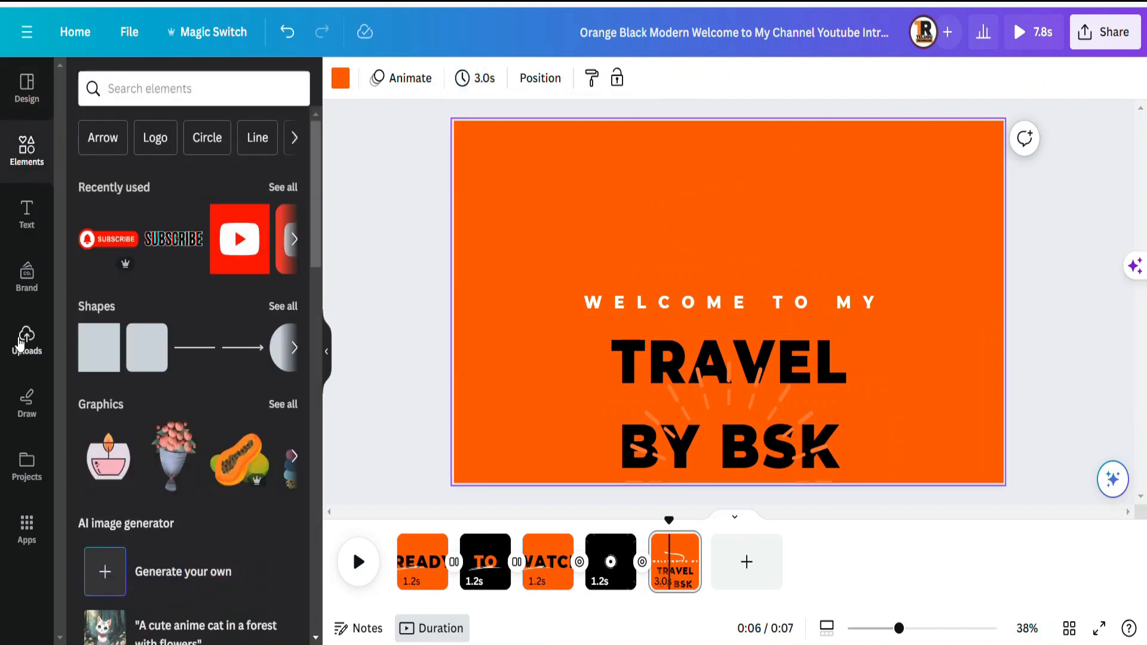
left_click(27, 340)
scroll(179, 358, "down", 7)
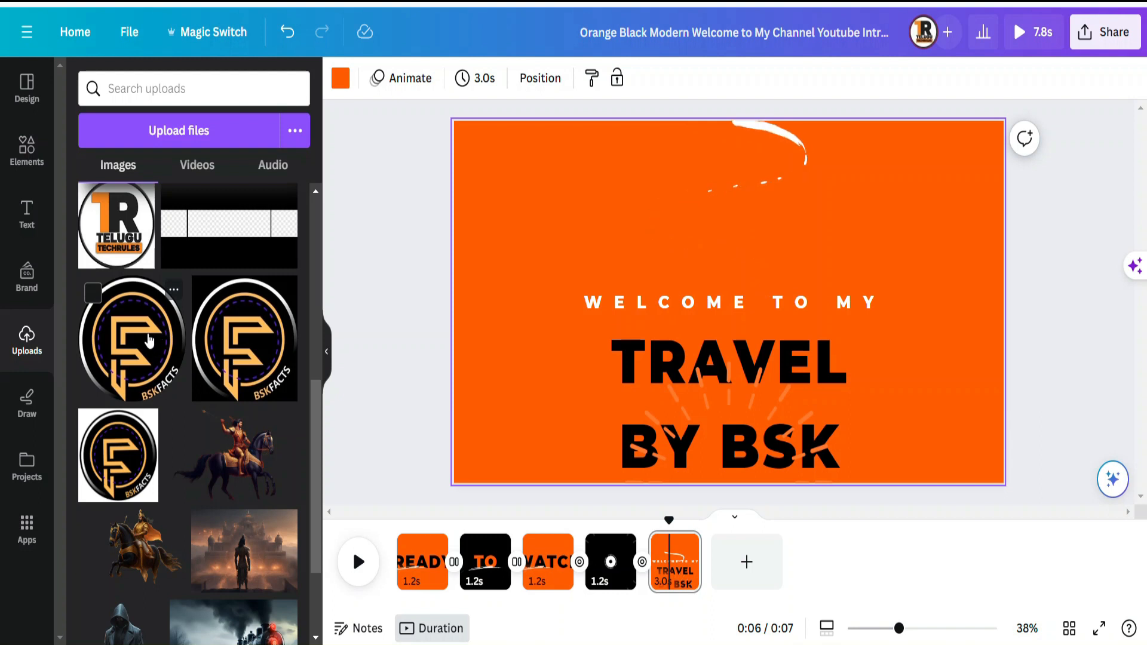
left_click(169, 358)
left_click_drag(808, 395, 728, 302)
left_click_drag(703, 245, 731, 209)
left_click(947, 309)
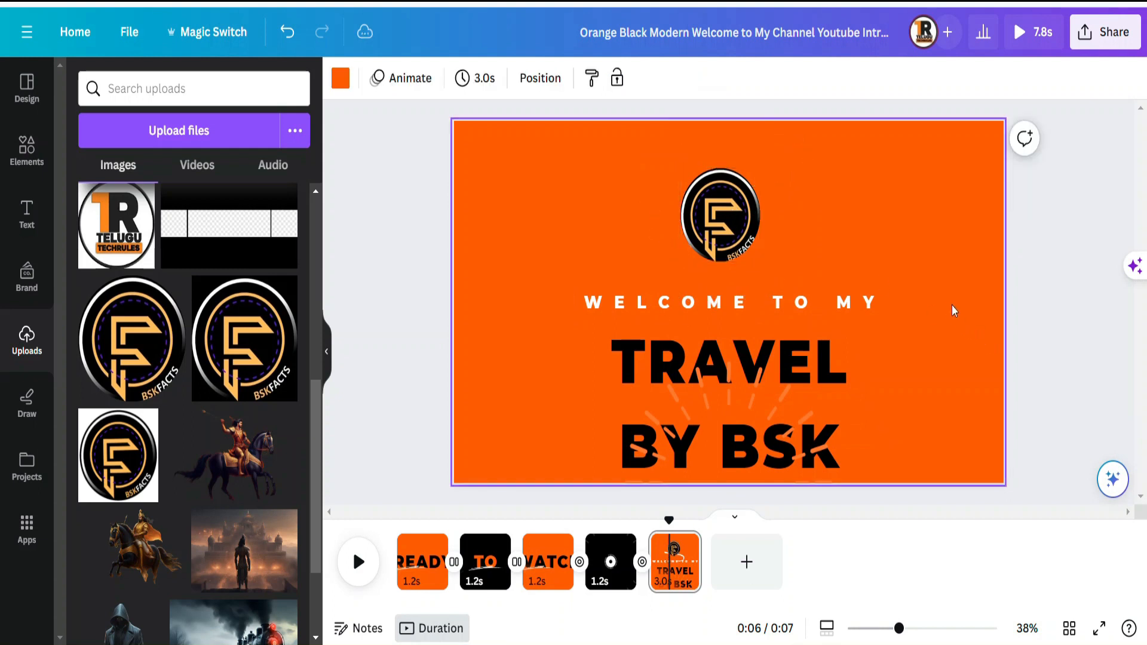
- Add the recently used red SUBSCRIBE button with the bell, scaled down, to the left of the logo
left_click(26, 150)
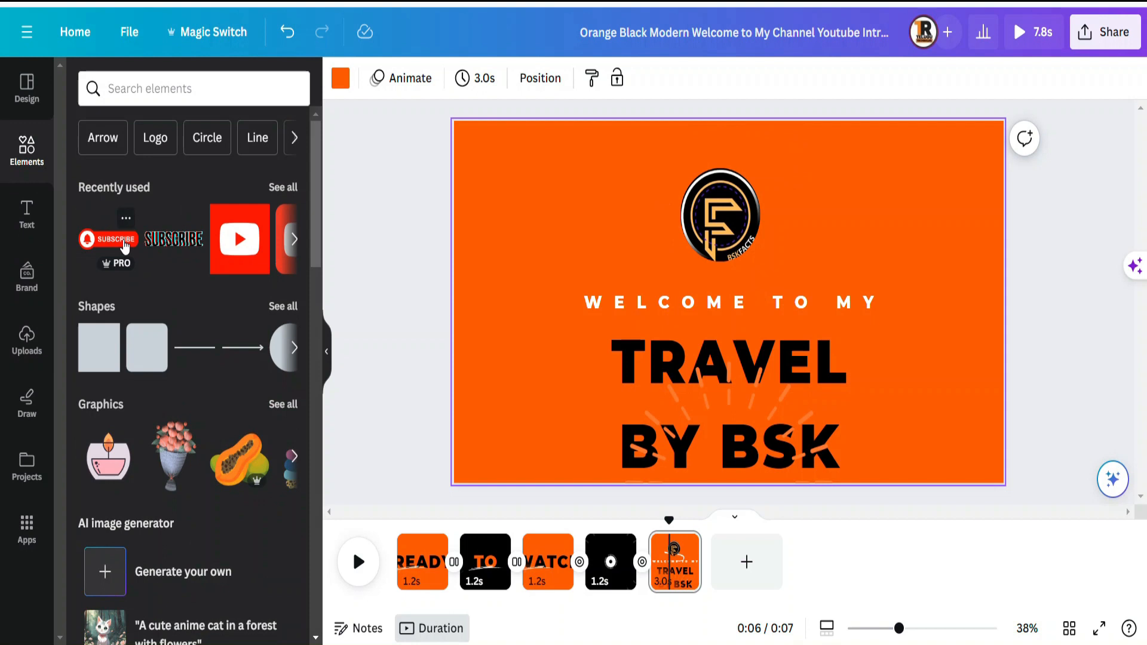
left_click_drag(124, 247, 493, 200)
left_click_drag(681, 238, 566, 208)
left_click(513, 313)
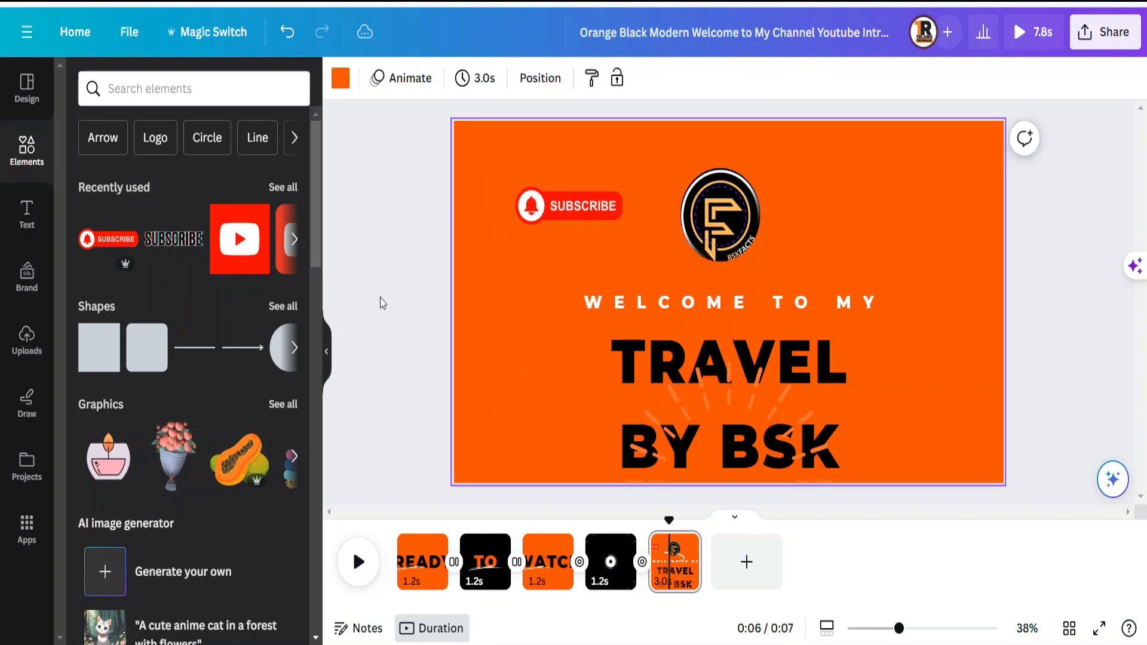
- Add the recently used black SUBSCRIBE lettering to the right of the logo and shrink it to fit there
left_click_drag(173, 239, 853, 207)
left_click_drag(787, 159, 908, 187)
left_click_drag(956, 233, 720, 233)
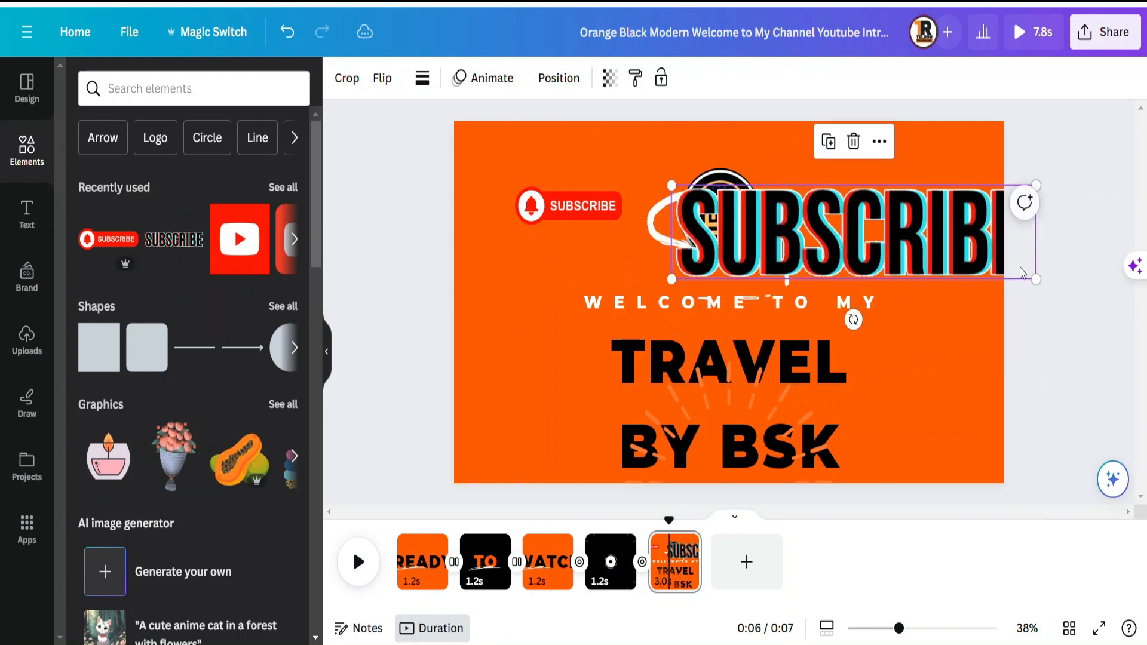
left_click_drag(1037, 276, 964, 219)
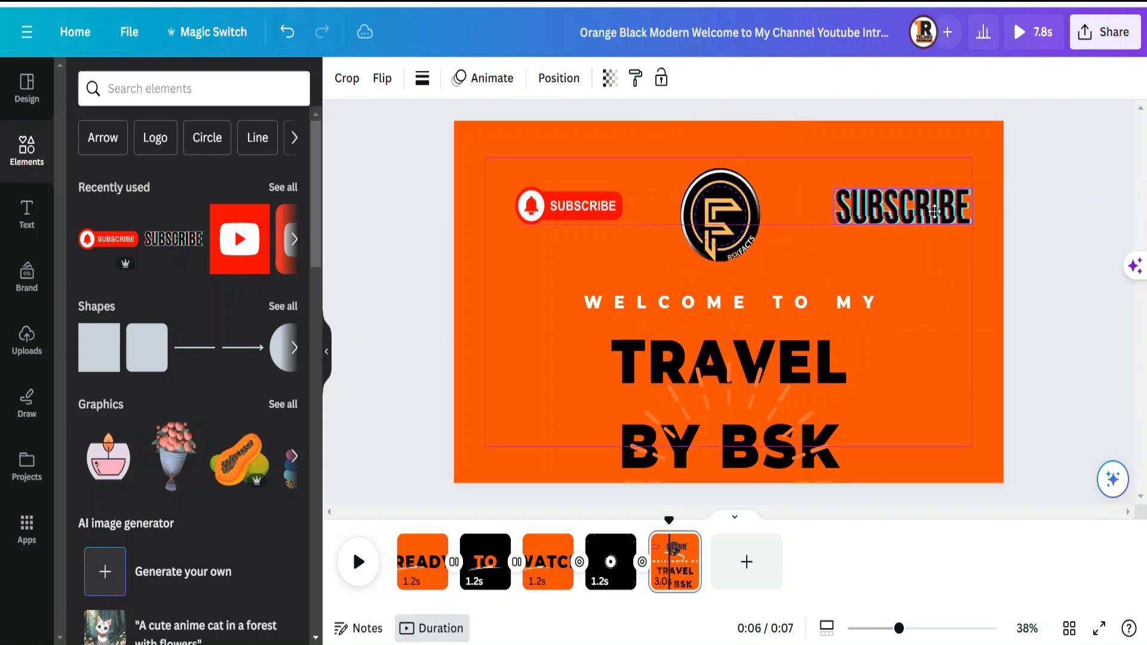
left_click(987, 364)
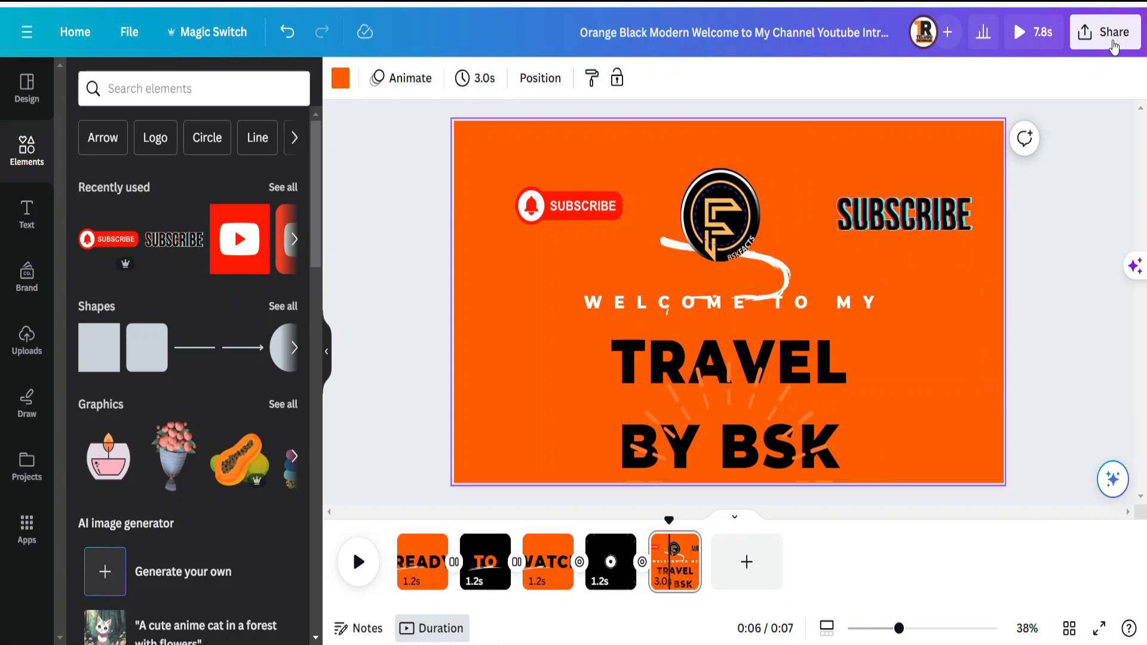
- Download all 5 pages of the design as an MP4 video at 1080p (HD) quality
left_click(1105, 32)
left_click(955, 476)
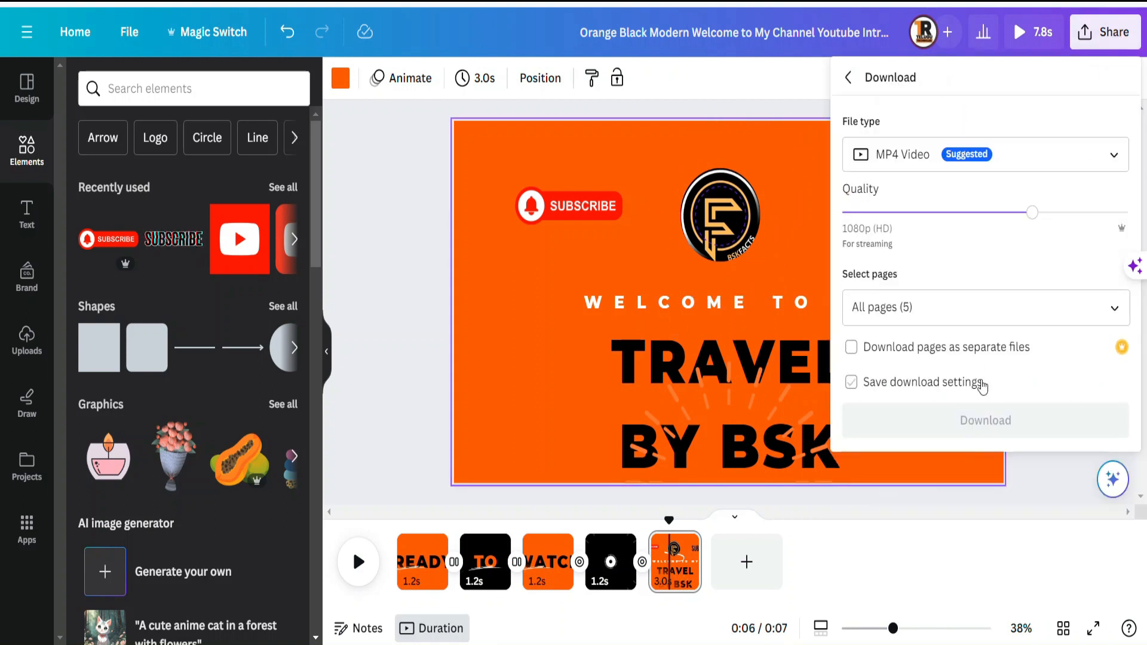
left_click(984, 420)
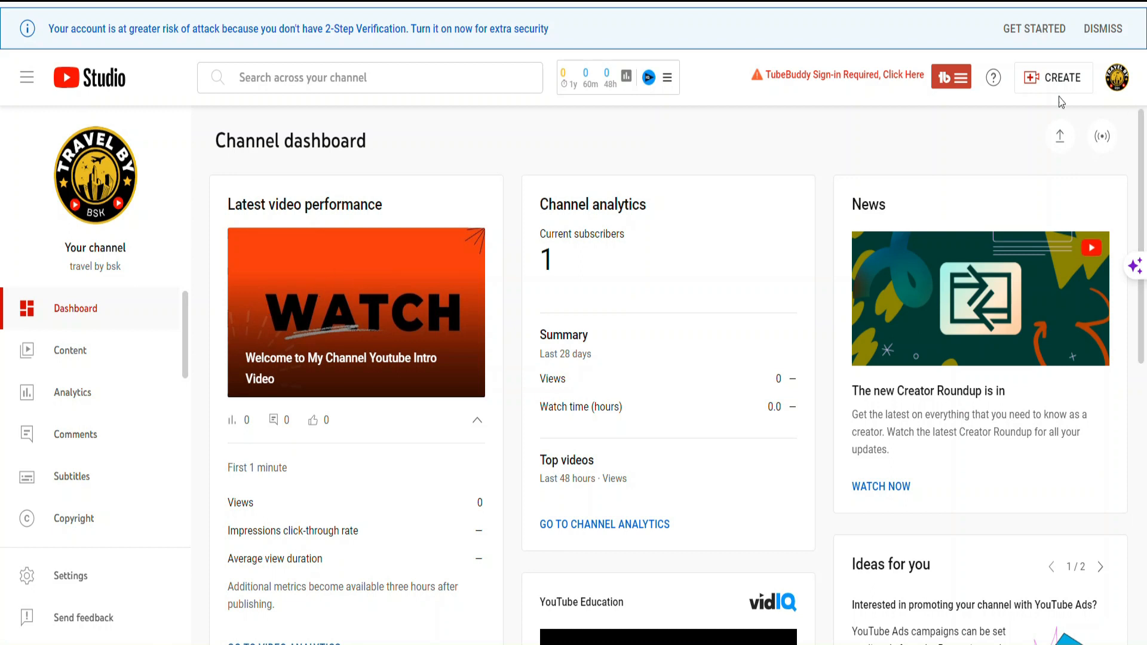
- In YouTube Studio, look up the uploaded intro video in the channel content, and open the travel by bsk channel page to check its subscription
left_click(76, 357)
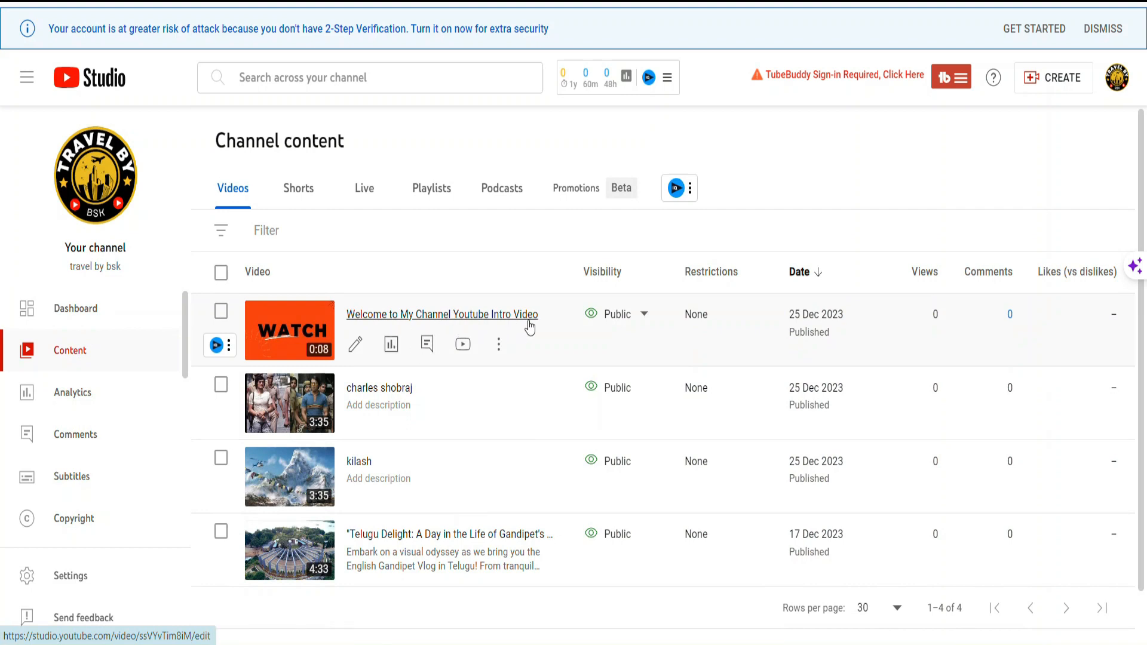
left_click(1116, 77)
left_click(985, 184)
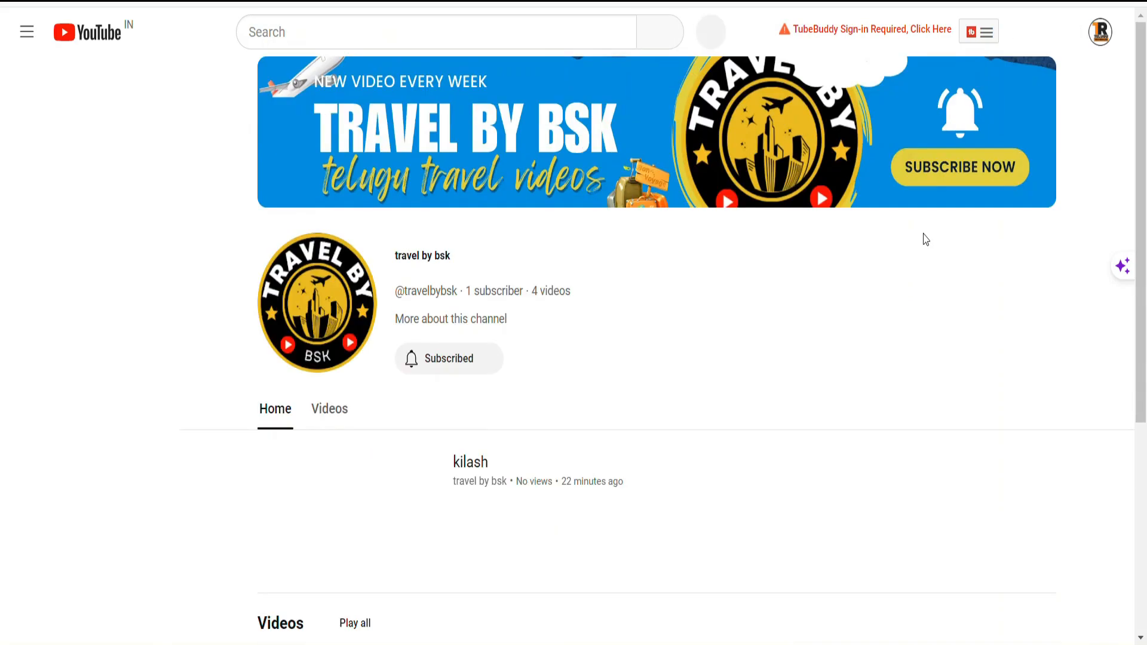
left_click(463, 357)
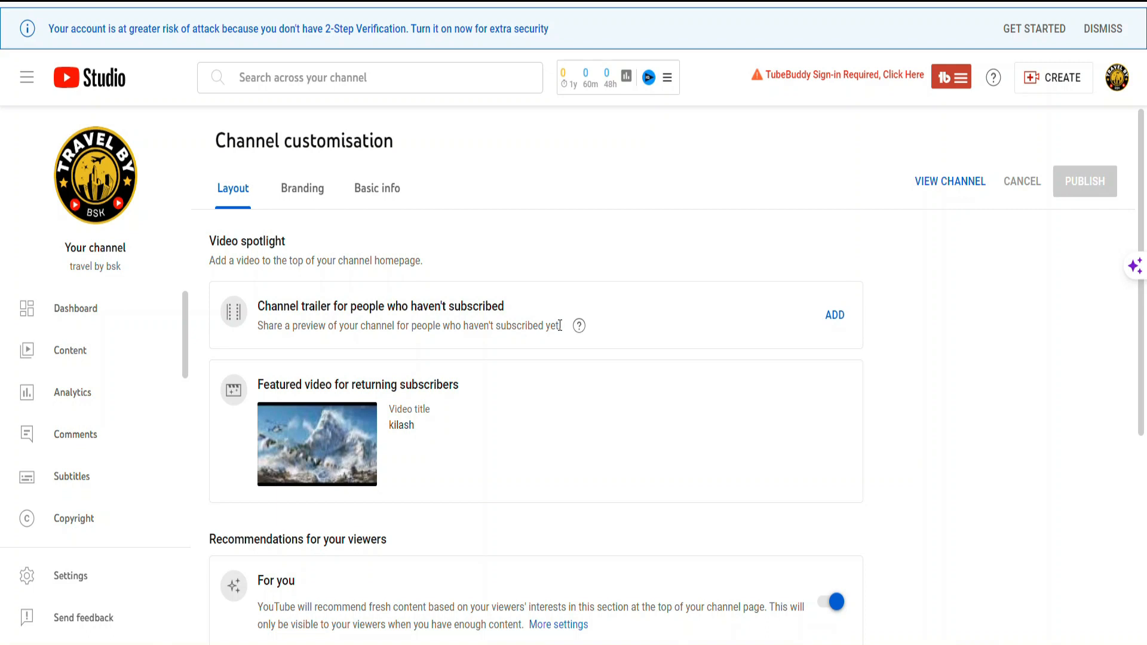
- Add "Welcome to My Channel Youtube Intro Video" as the channel trailer for people who haven't subscribed and publish the customisation
left_click(834, 317)
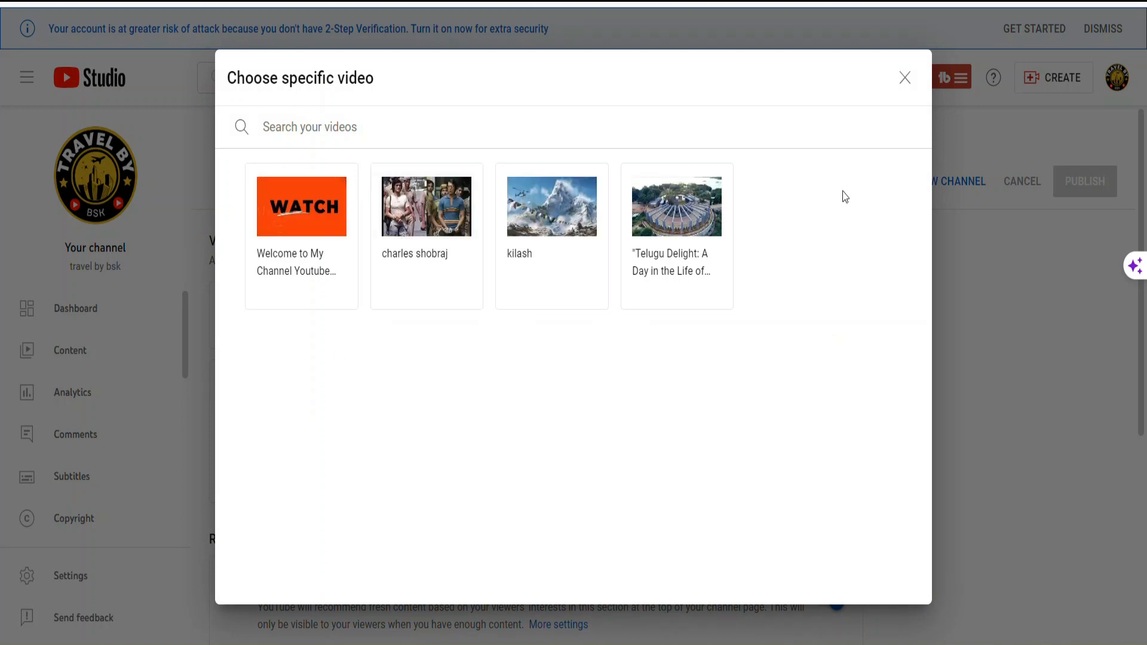
left_click(319, 231)
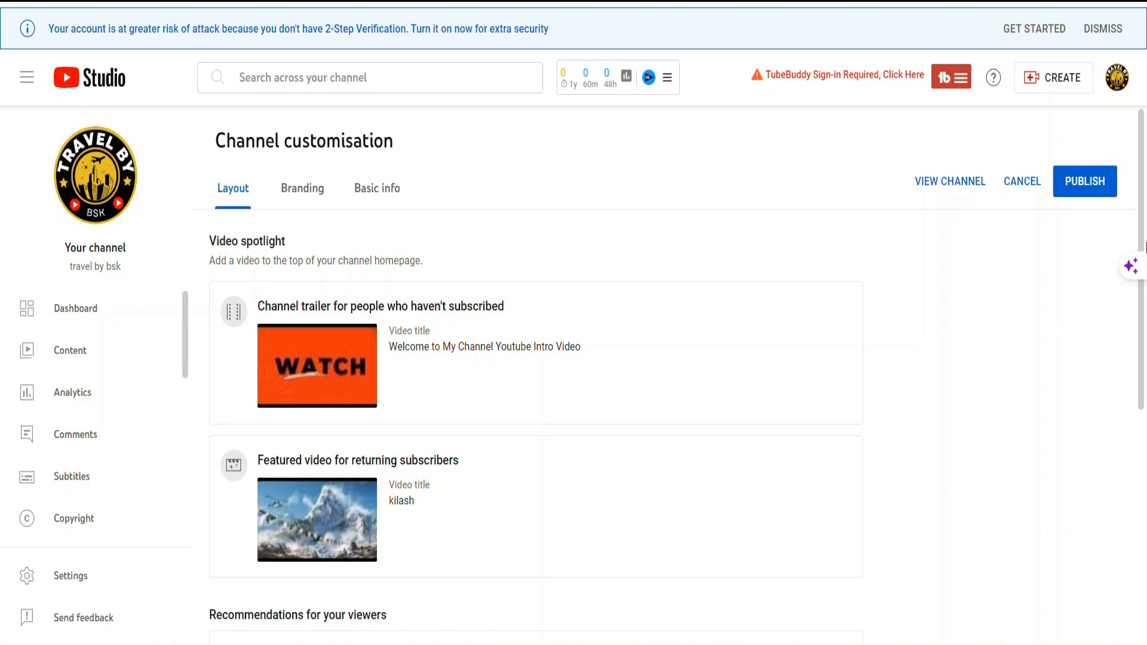
left_click(1104, 181)
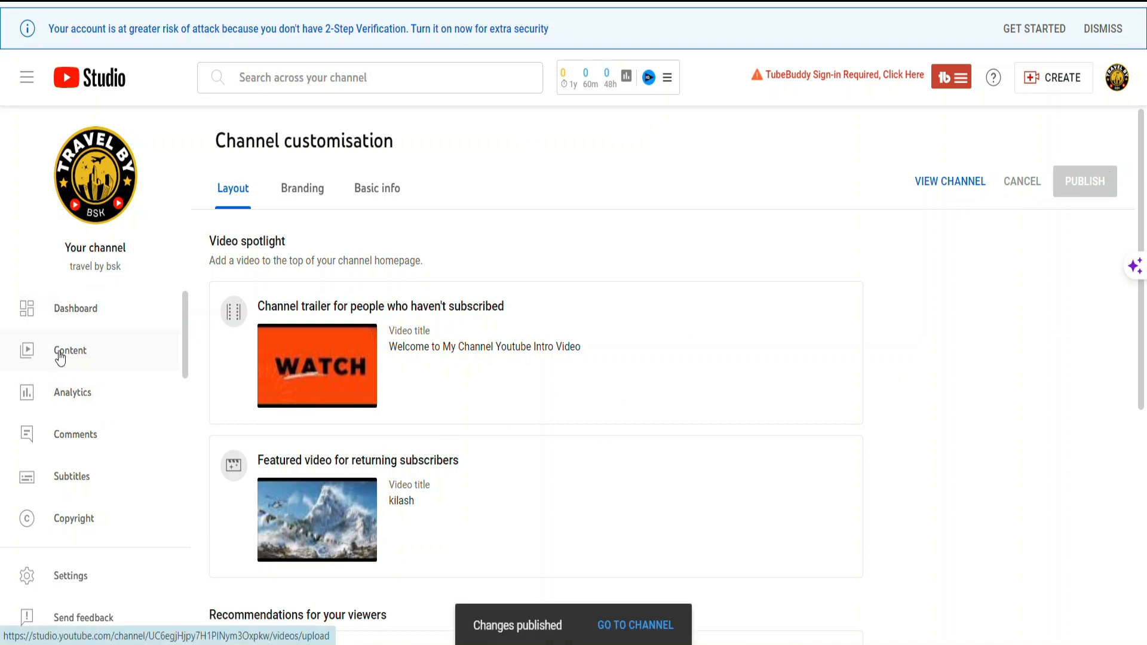
- Check the trailer playing on the home page of the travel by bsk channel on YouTube
left_click(78, 311)
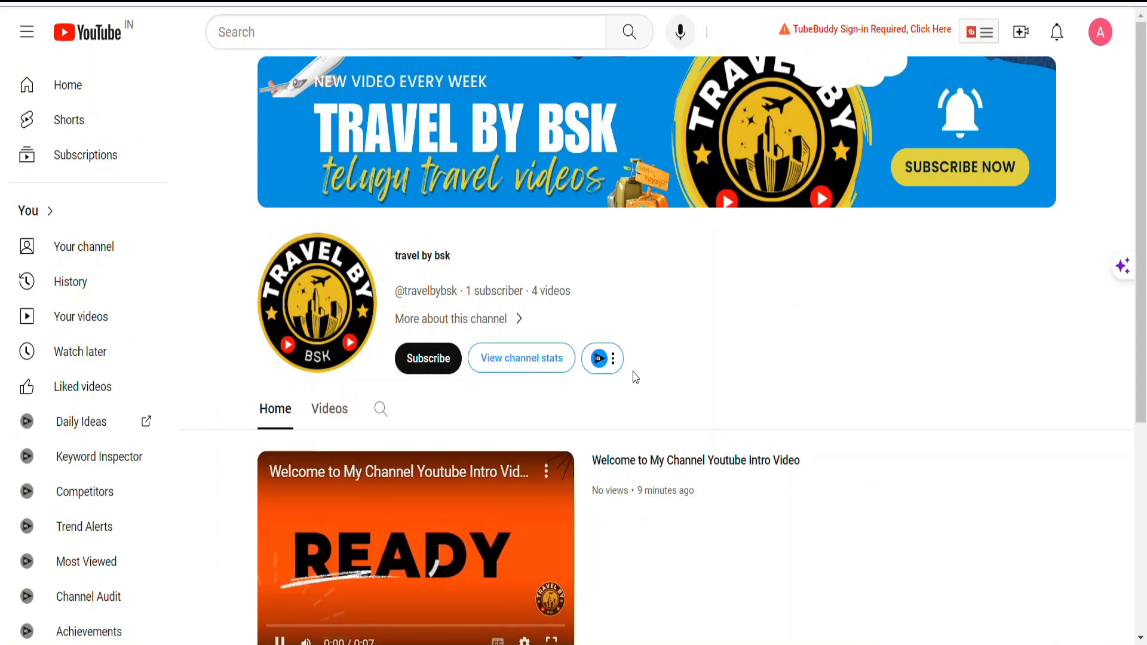
scroll(635, 376, "down", 2)
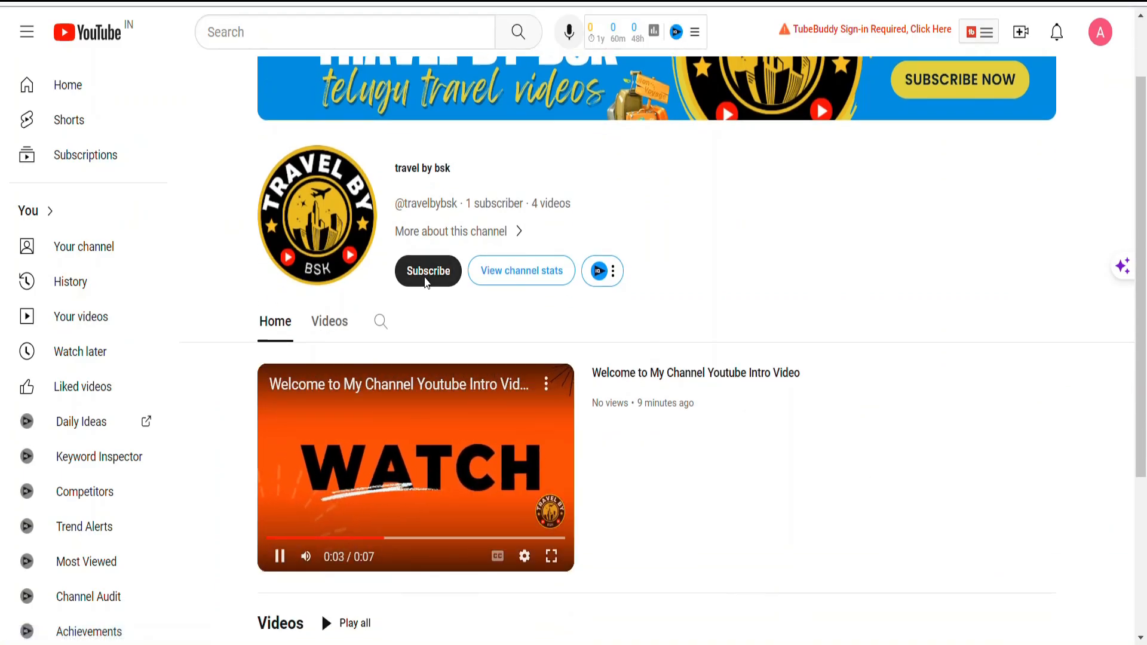
scroll(739, 439, "down", 2)
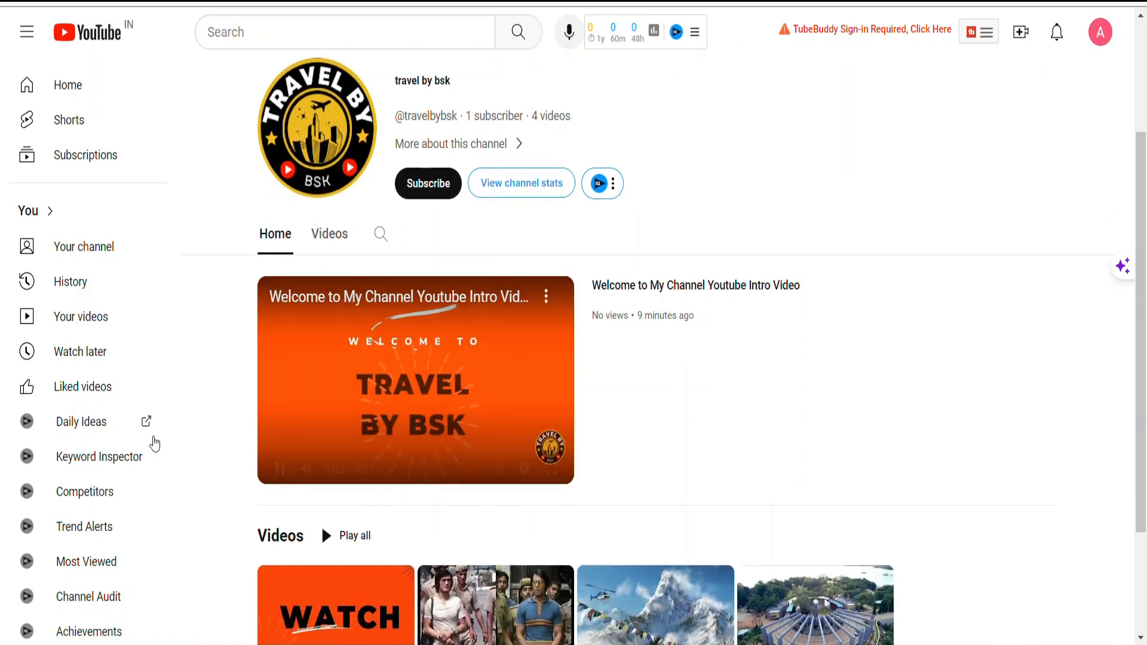